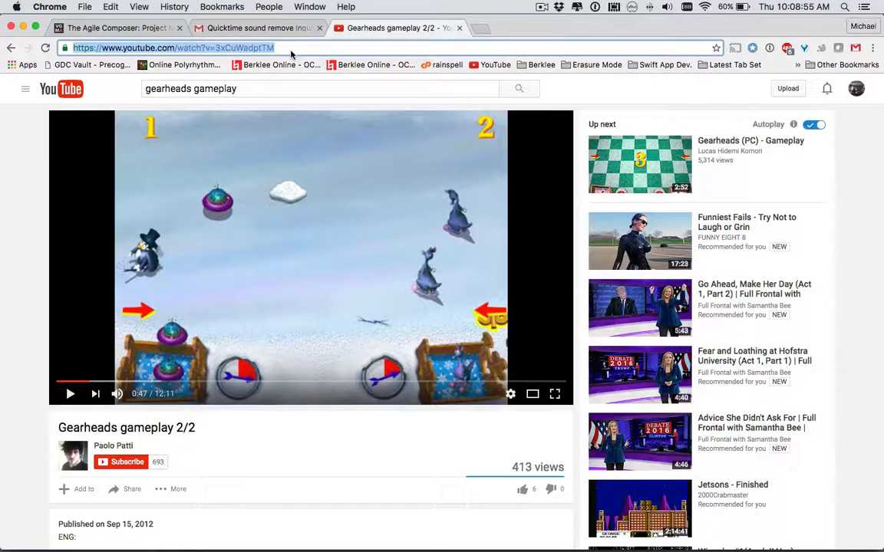
{"action": "left_click", "coordinate": [537, 65]}
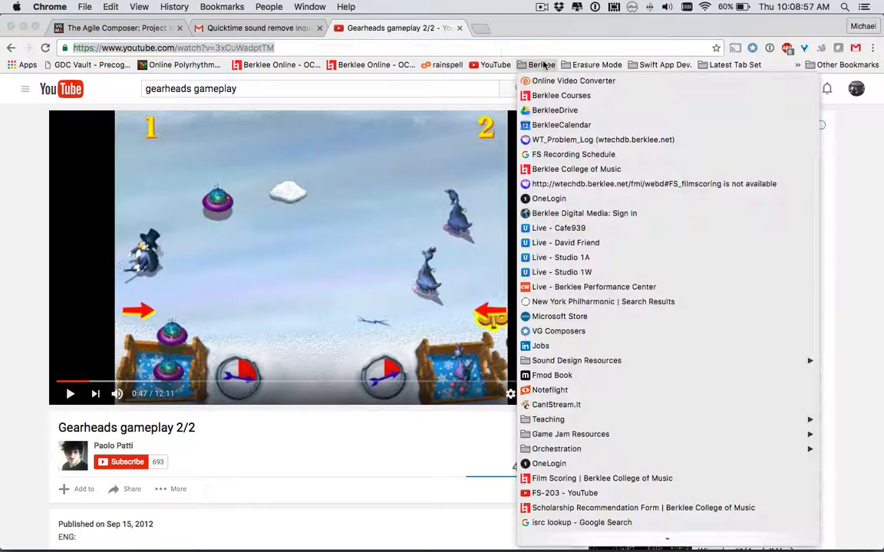
{"action": "left_click", "coordinate": [545, 82]}
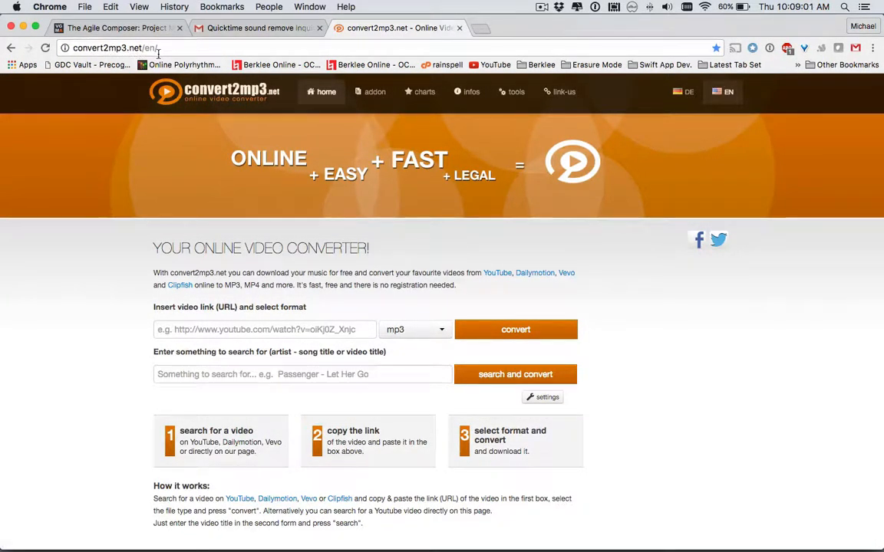
{"action": "scroll", "coordinate": [168, 118], "scroll_direction": "down", "scroll_amount": 3}
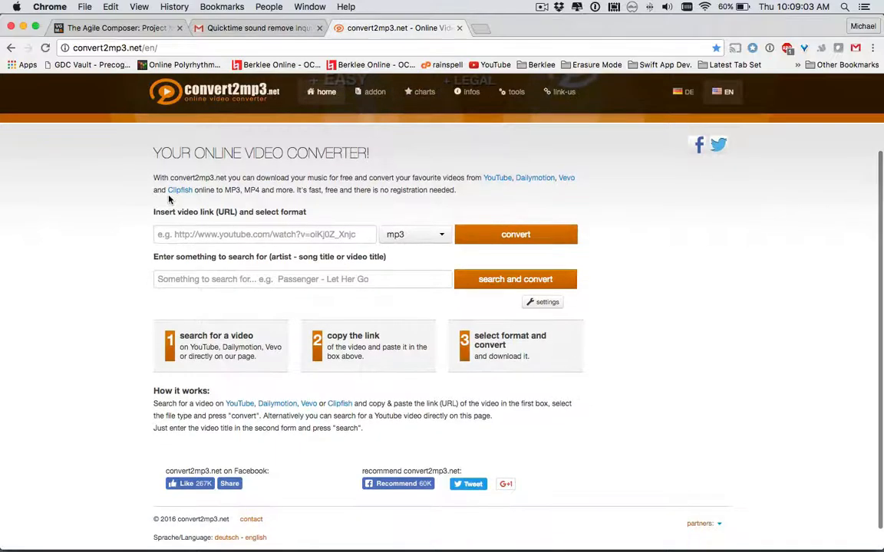
{"action": "left_click", "coordinate": [186, 238]}
{"action": "type", "text": "https://www.youtube.com/watch?v=3xCuWadptTM"}
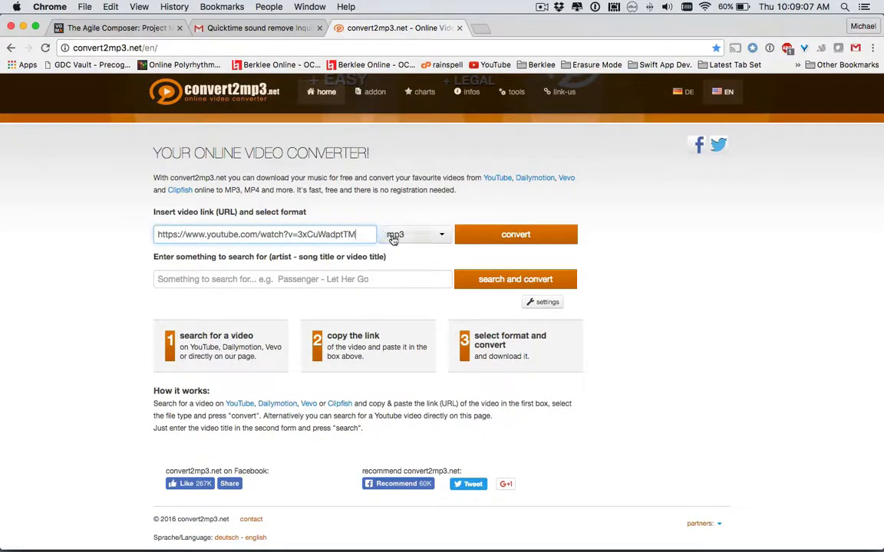
- Convert the linked video to mp4 and download the converted file
{"action": "left_click", "coordinate": [429, 235]}
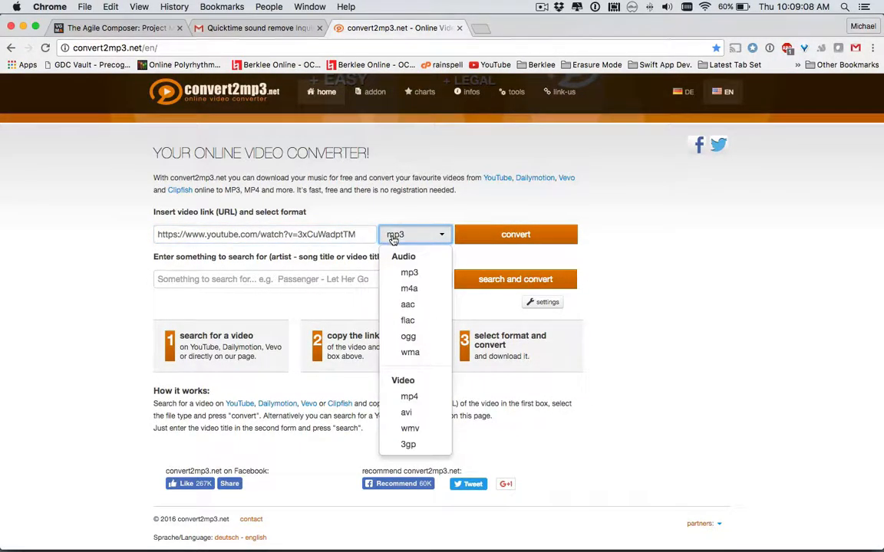
{"action": "left_click", "coordinate": [427, 397]}
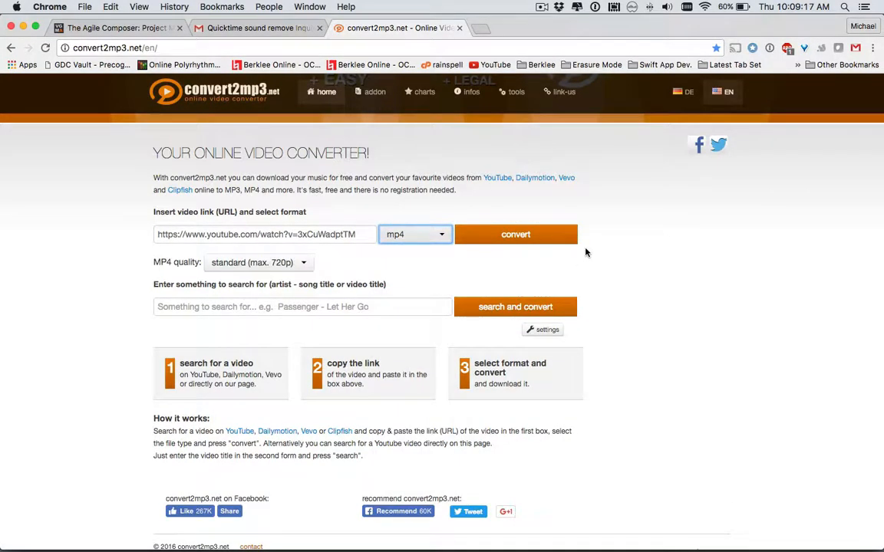
{"action": "left_click", "coordinate": [560, 234]}
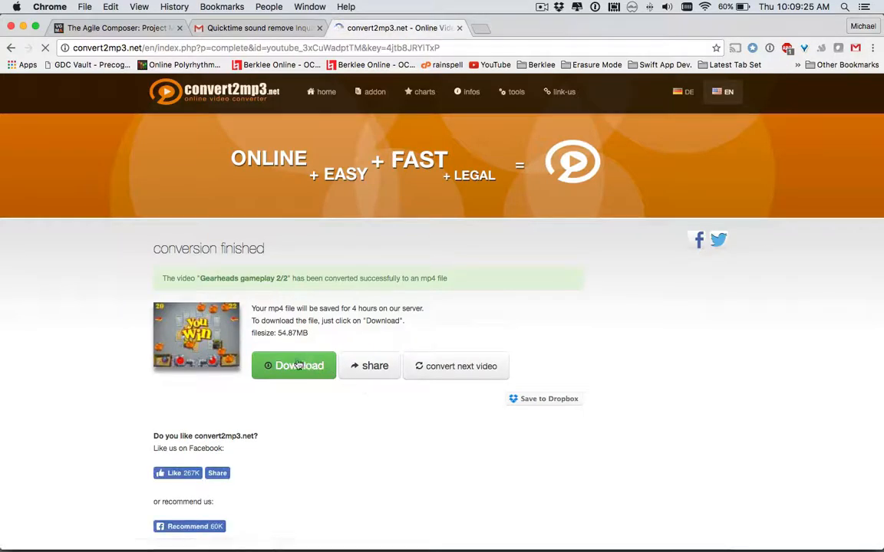
{"action": "left_click", "coordinate": [283, 367]}
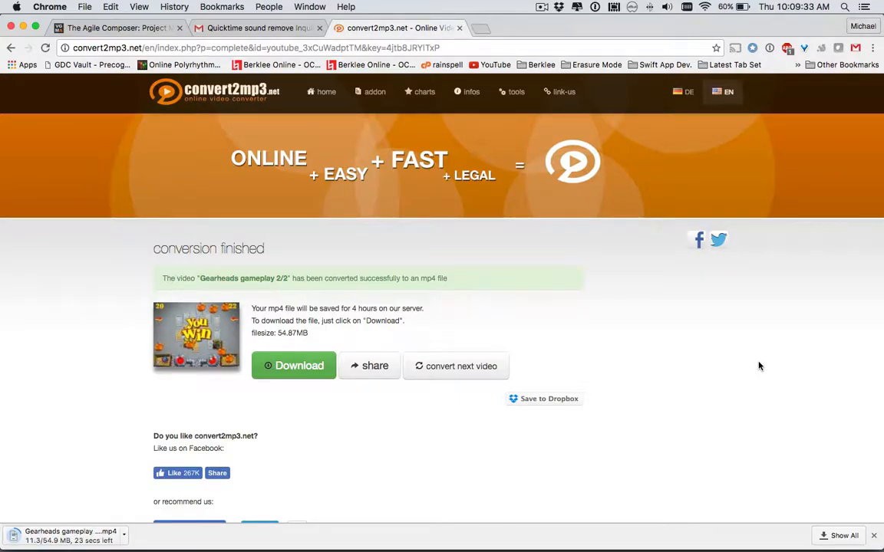
- Search the web for "mpeg streamclip" in a new tab and open the Squared 5 site
{"action": "key", "text": "super+t"}
{"action": "type", "text": "mp"}
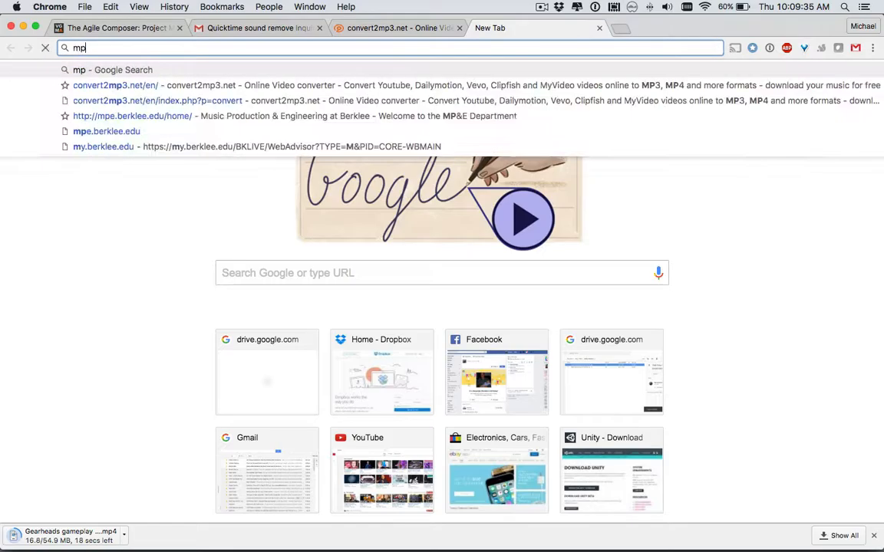
{"action": "type", "text": "eg streamclip"}
{"action": "key", "text": "Return"}
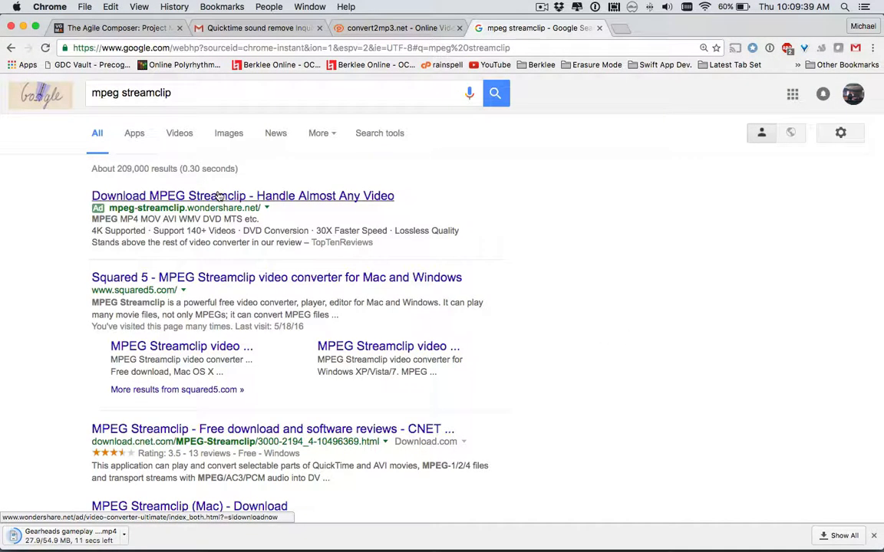
{"action": "left_click", "coordinate": [163, 277]}
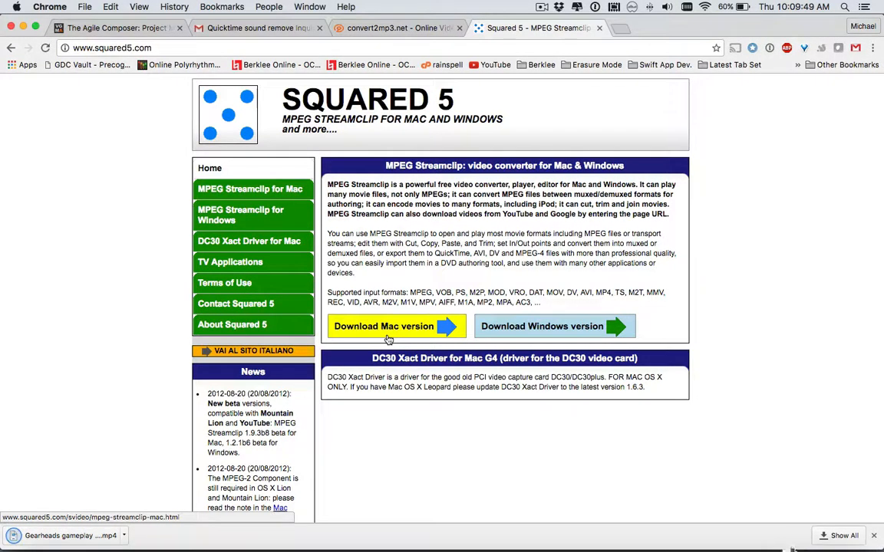
- Switch to Finder and launch MPEG Streamclip from the Applications folder
{"action": "key", "text": "super+h"}
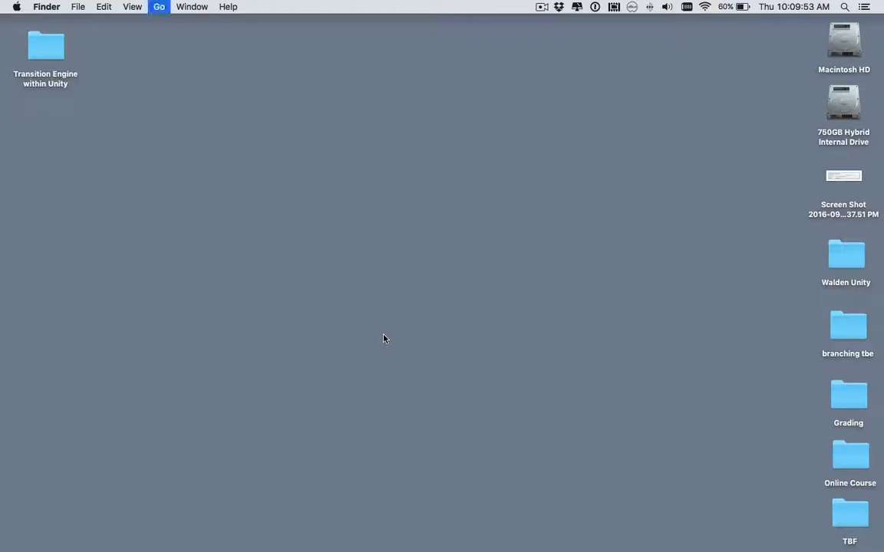
{"action": "key", "text": "super+shift+a"}
{"action": "type", "text": "steam"}
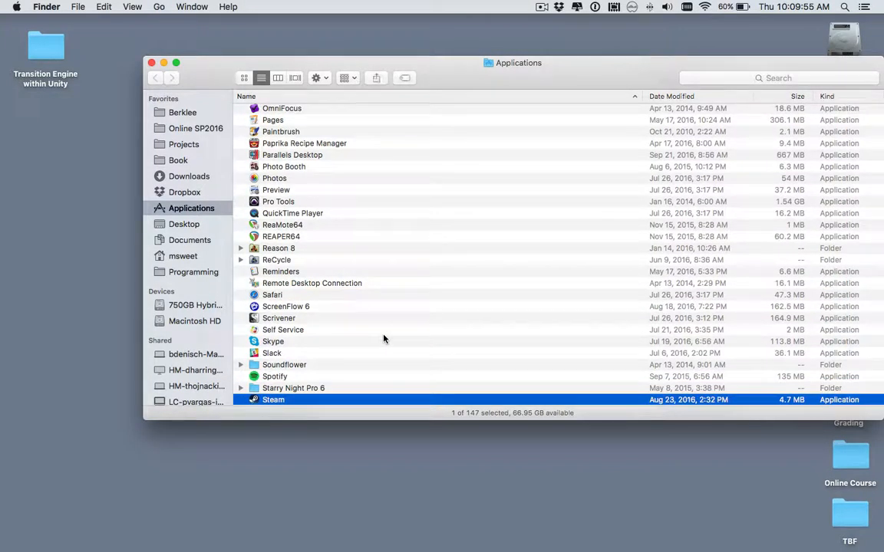
{"action": "type", "text": "mpeg"}
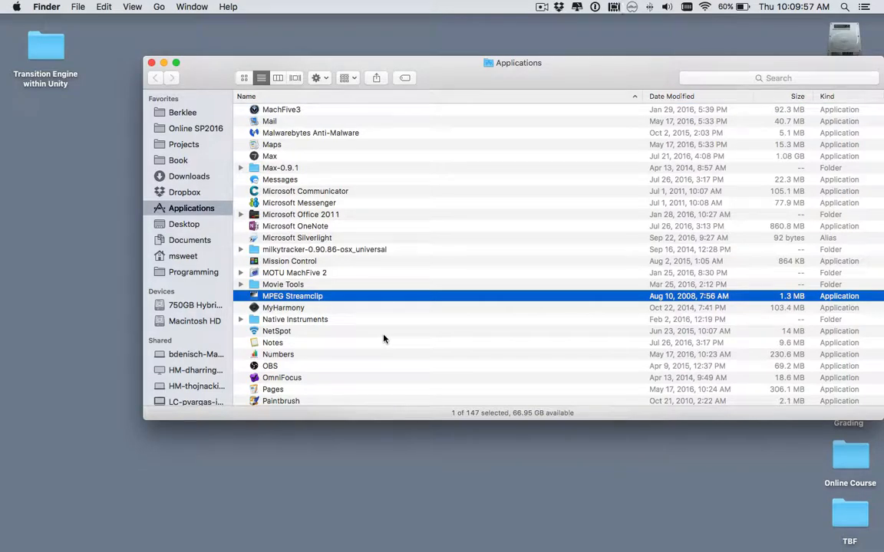
{"action": "key", "text": "super+o"}
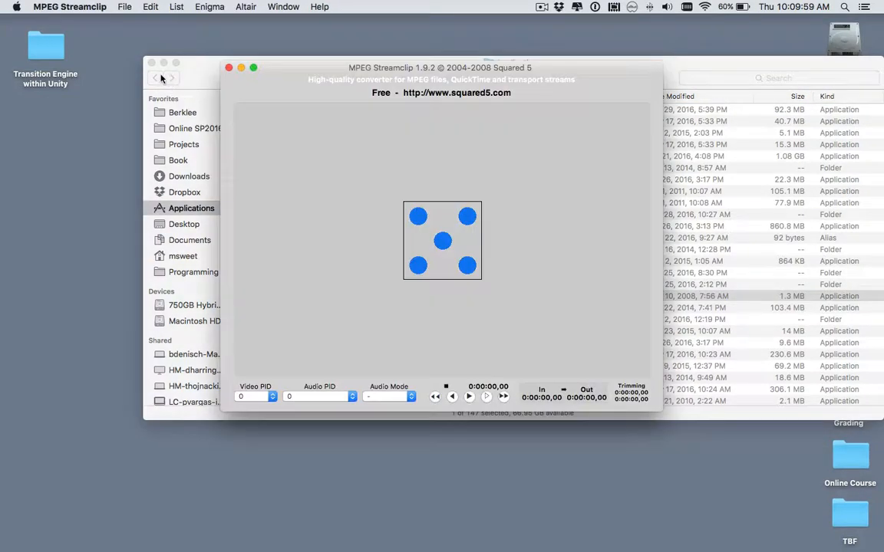
- Close the Applications window and load Gearheads gameplay 2_2.mp4 from the downloads into MPEG Streamclip
{"action": "left_click", "coordinate": [152, 63]}
{"action": "left_click_drag", "start_coordinate": [302, 83], "coordinate": [168, 49]}
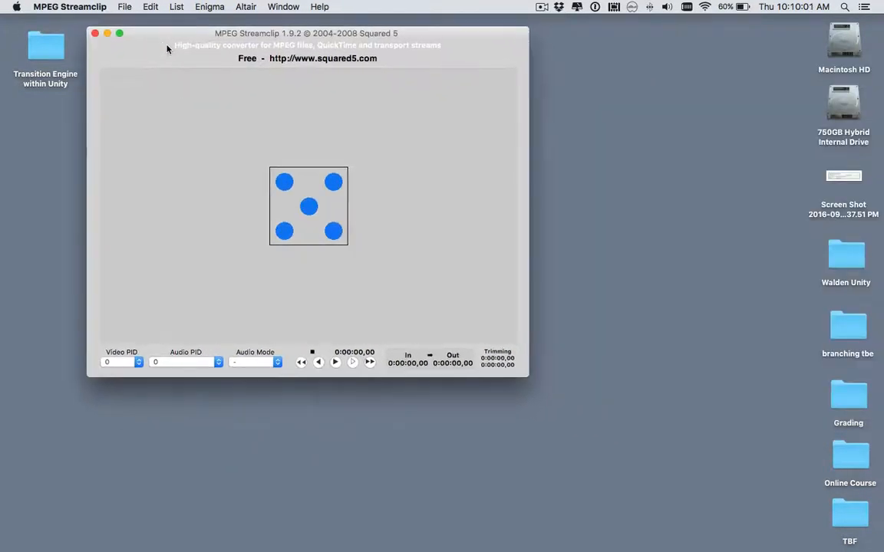
{"action": "left_click", "coordinate": [792, 528]}
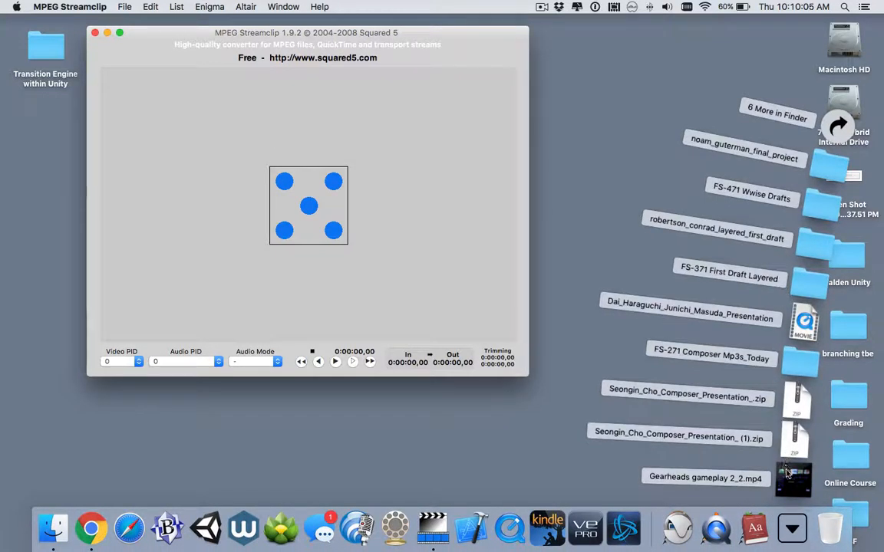
{"action": "left_click_drag", "start_coordinate": [793, 481], "coordinate": [365, 229]}
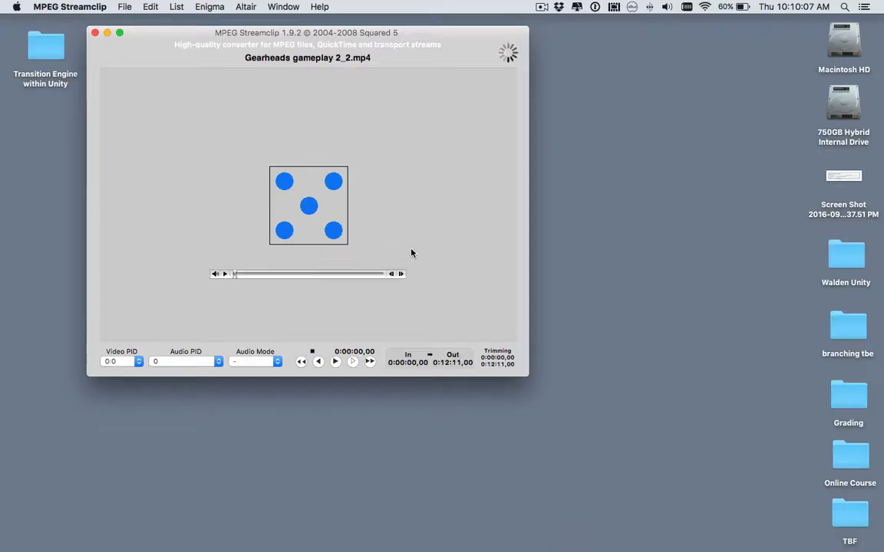
- Mark a section of the video with the in point at about 0:03:24 and the out point at about 0:05:06
{"action": "left_click_drag", "start_coordinate": [187, 337], "coordinate": [265, 338]}
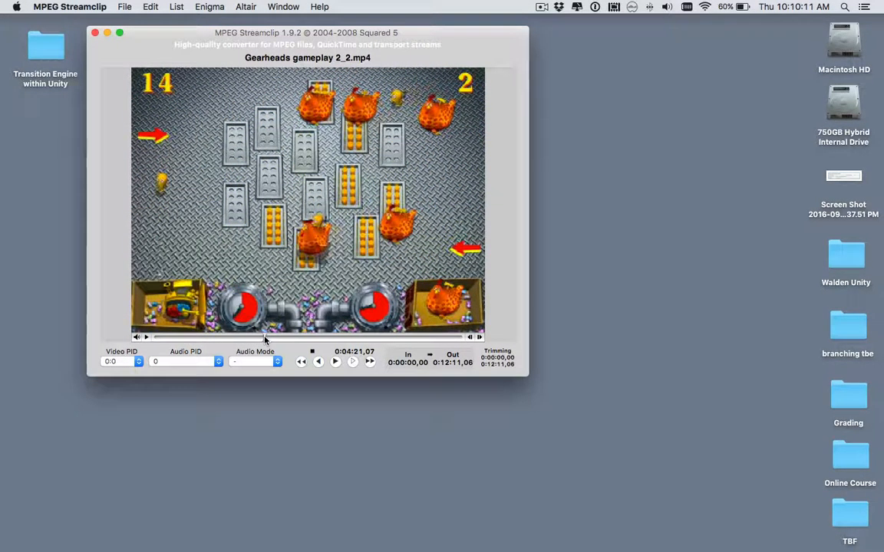
{"action": "left_click_drag", "start_coordinate": [264, 338], "coordinate": [283, 341]}
{"action": "key", "text": "i"}
{"action": "key", "text": "o"}
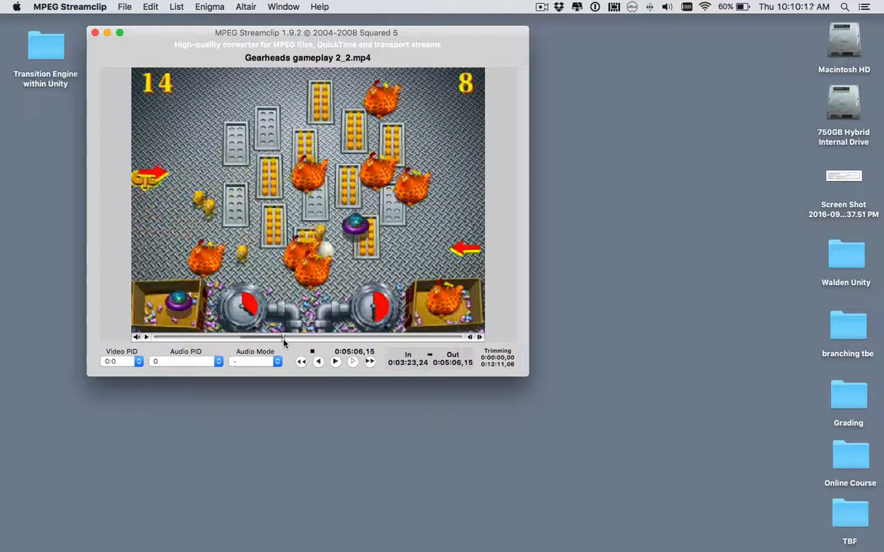
{"action": "left_click", "coordinate": [151, 6]}
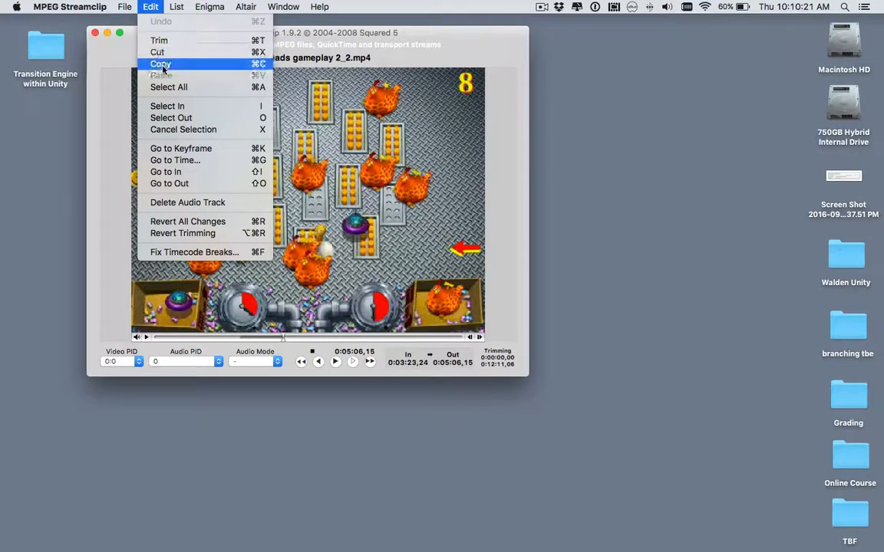
{"action": "left_click", "coordinate": [416, 33]}
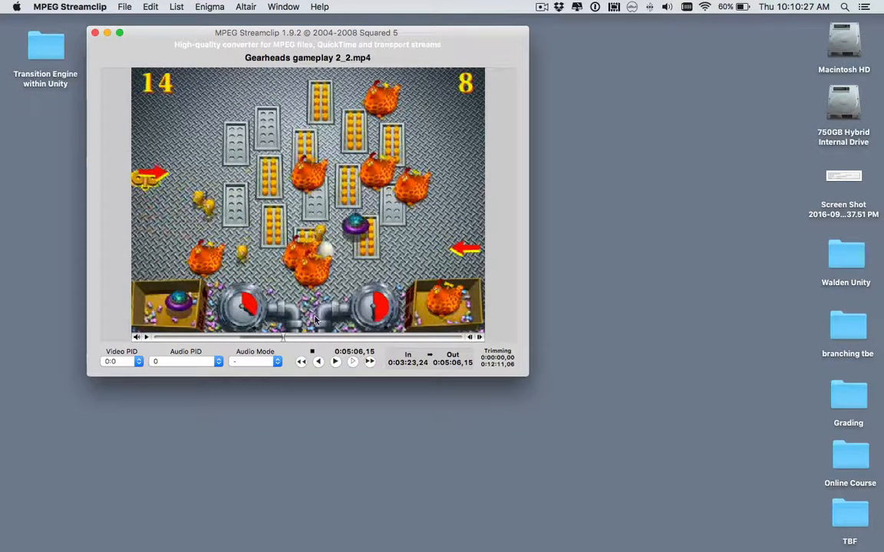
- Select the whole video and set up a QuickTime export with H.264 compression
{"action": "key", "text": "super+a"}
{"action": "left_click", "coordinate": [127, 5]}
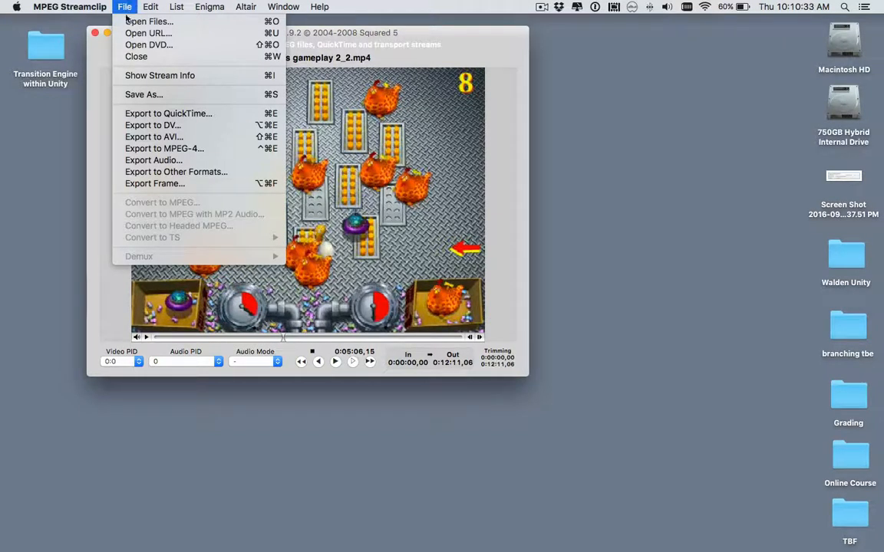
{"action": "left_click", "coordinate": [131, 115]}
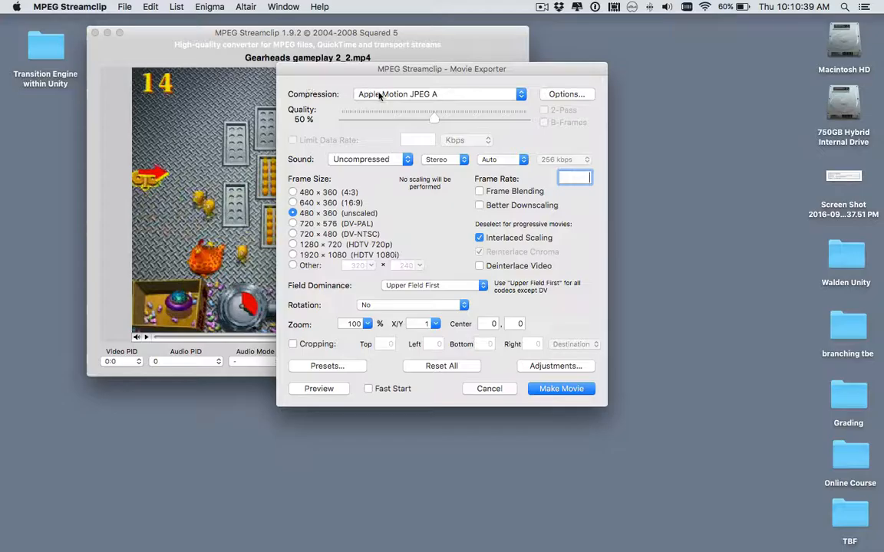
{"action": "left_click", "coordinate": [378, 95]}
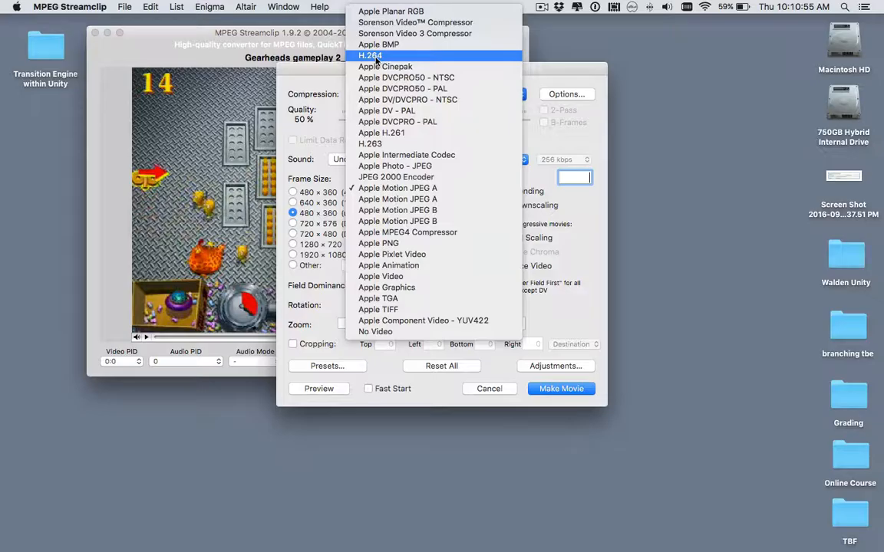
{"action": "left_click", "coordinate": [376, 57]}
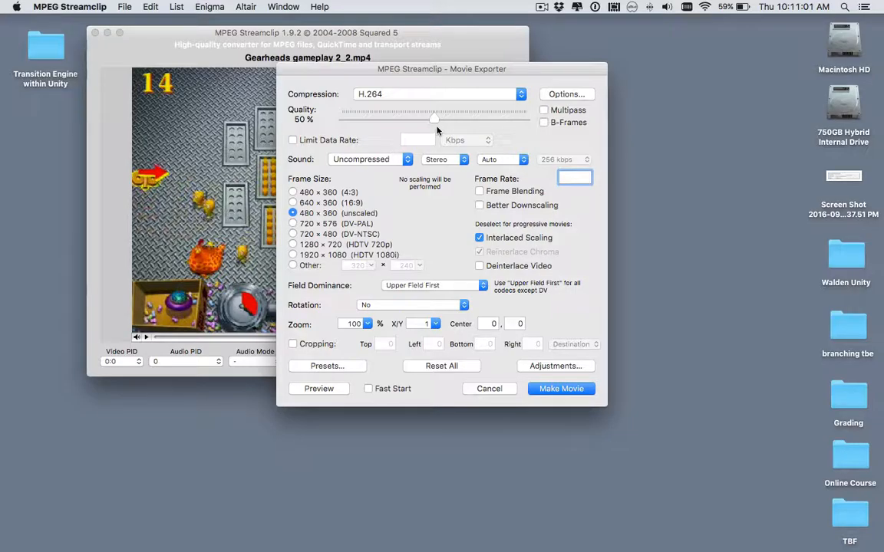
- Set the export to No Sound and choose the custom frame size of 320 × 240
{"action": "left_click", "coordinate": [335, 161]}
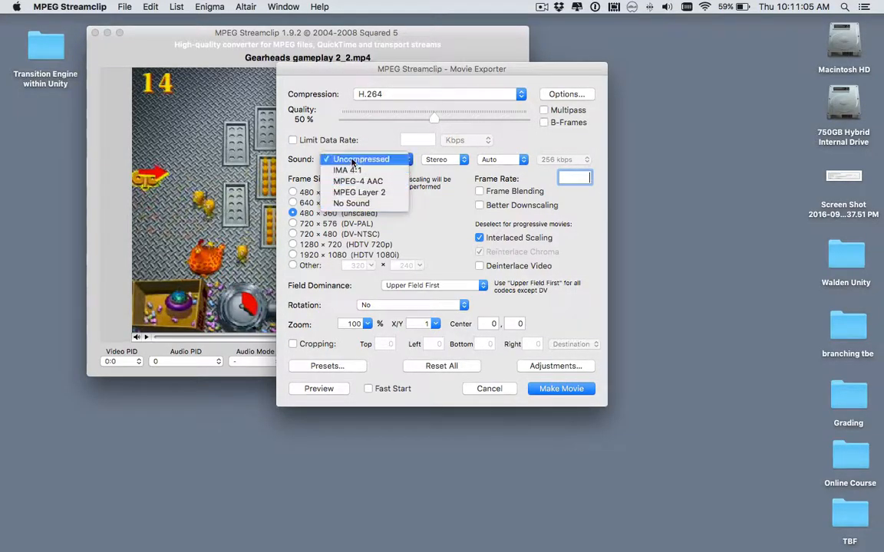
{"action": "left_click", "coordinate": [354, 205]}
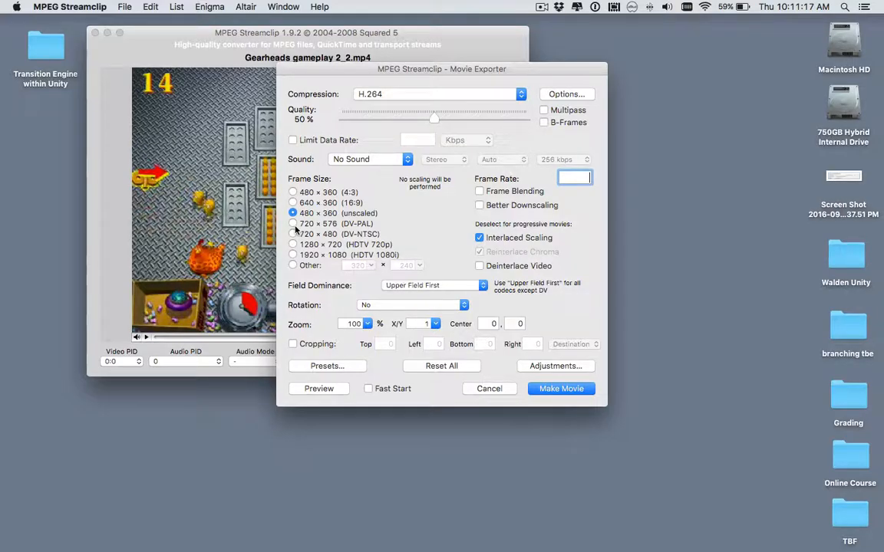
{"action": "left_click", "coordinate": [292, 265]}
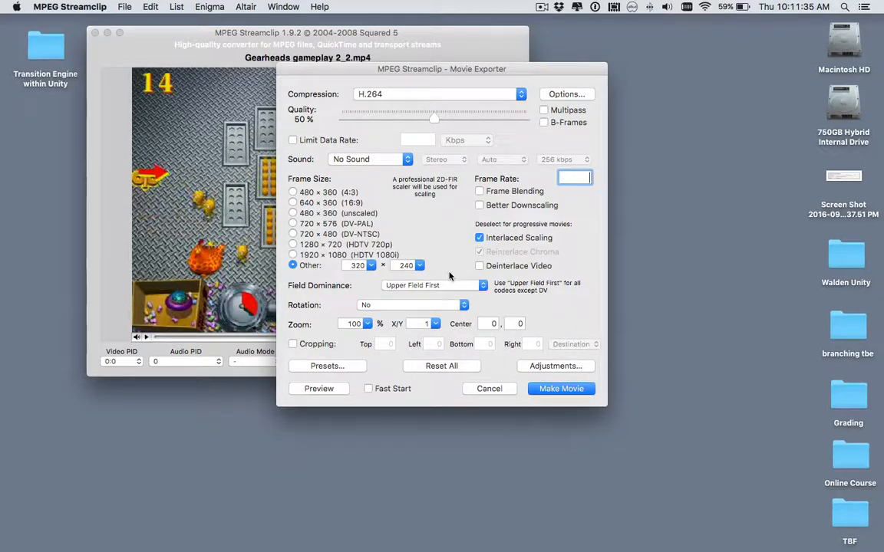
- Make the movie and save it to the Desktop as movie.mov
{"action": "left_click", "coordinate": [555, 389]}
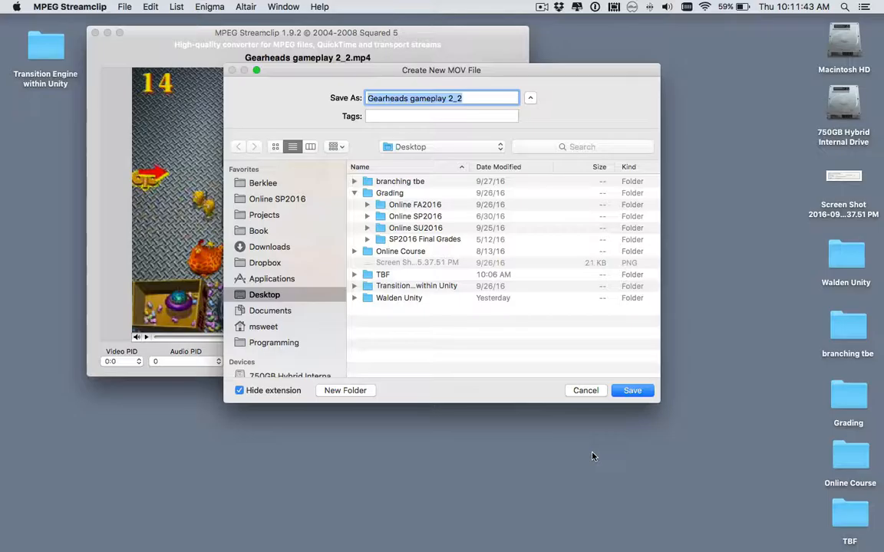
{"action": "type", "text": "movie"}
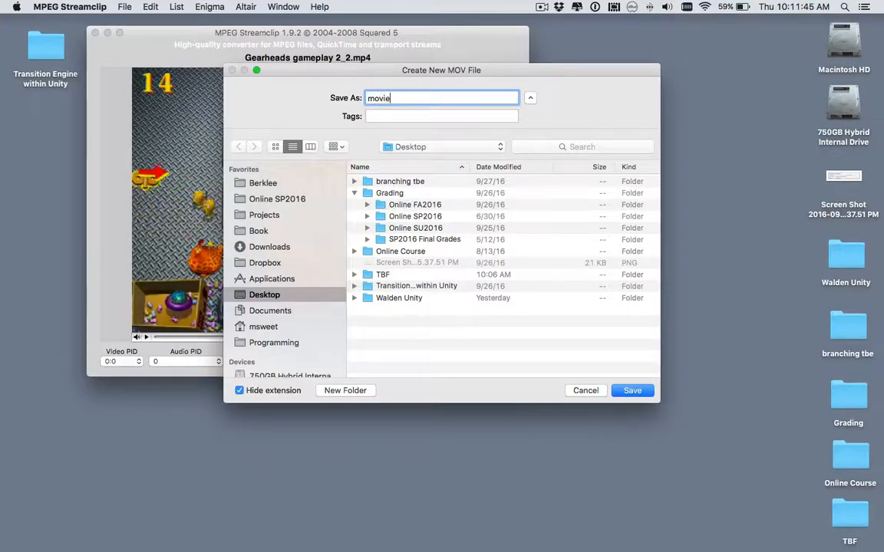
{"action": "type", "text": ".mov"}
{"action": "key", "text": "Return"}
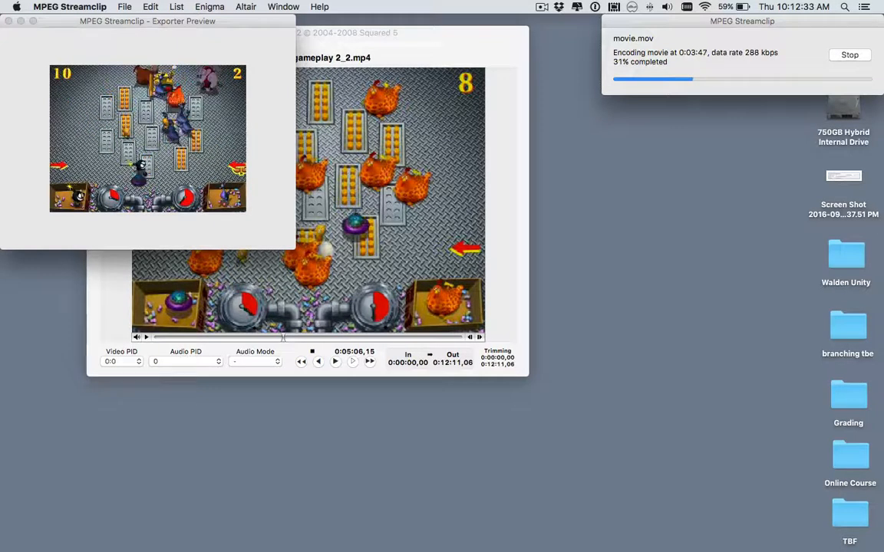
{"action": "left_click_drag", "start_coordinate": [399, 30], "coordinate": [486, 119]}
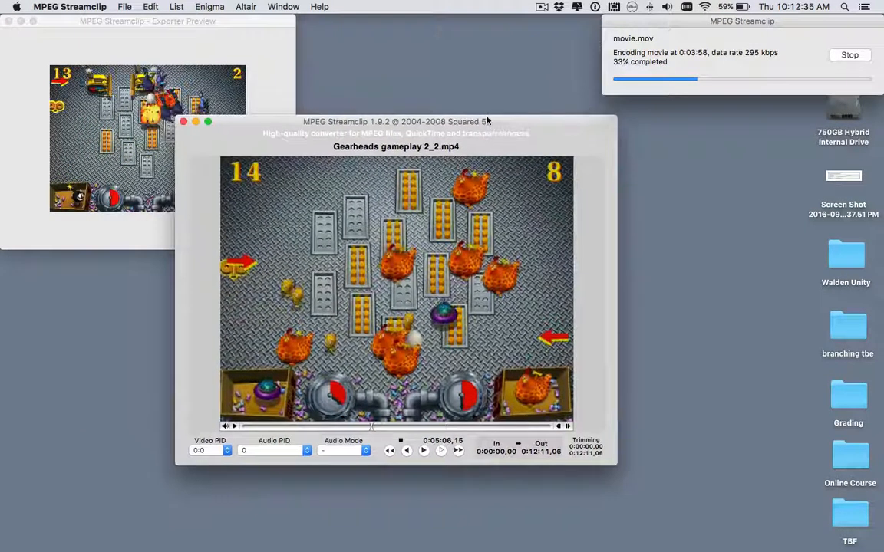
{"action": "left_click", "coordinate": [119, 6]}
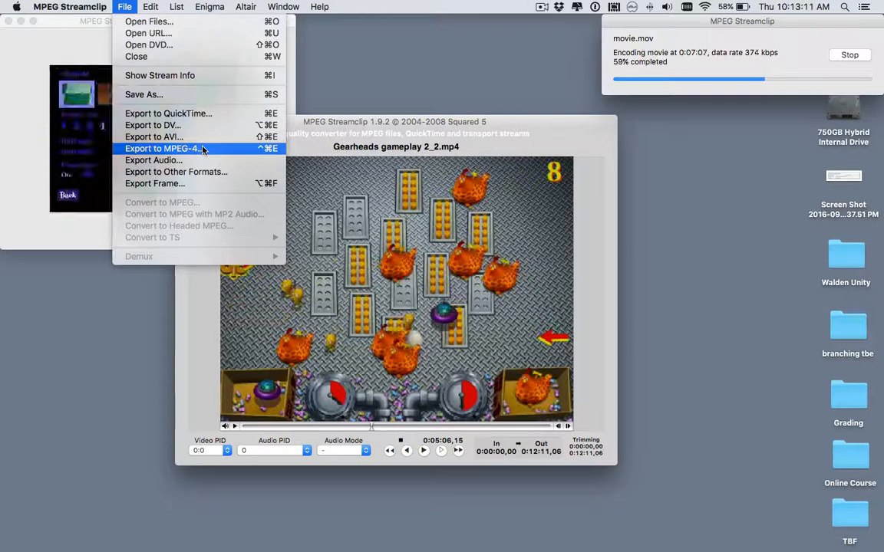
{"action": "mouse_move", "coordinate": [159, 5]}
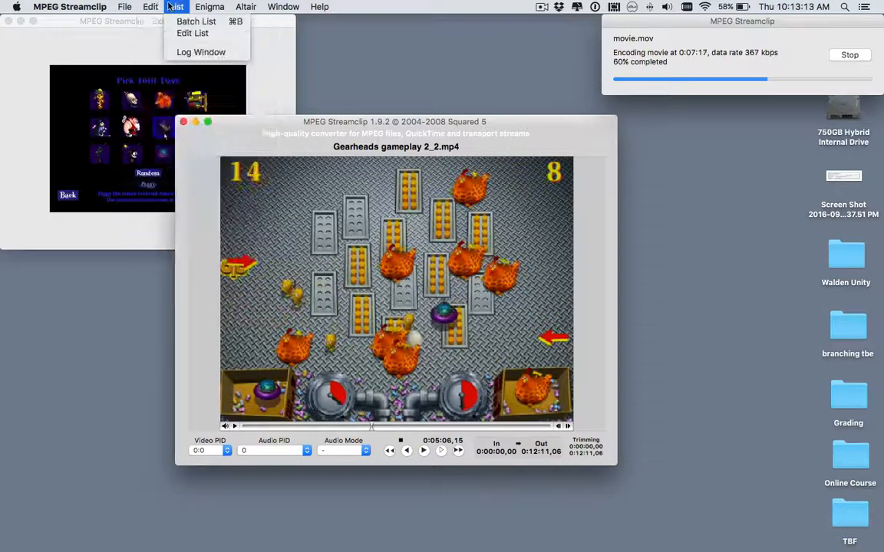
- Look through the program's menus during encoding, read the information about the Altair menu and dismiss the message
{"action": "mouse_move", "coordinate": [319, 6]}
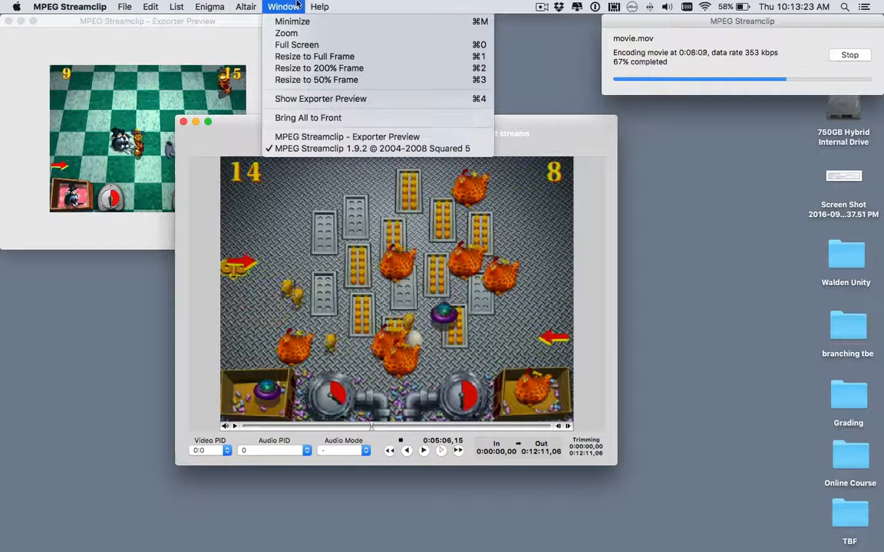
{"action": "mouse_move", "coordinate": [234, 5]}
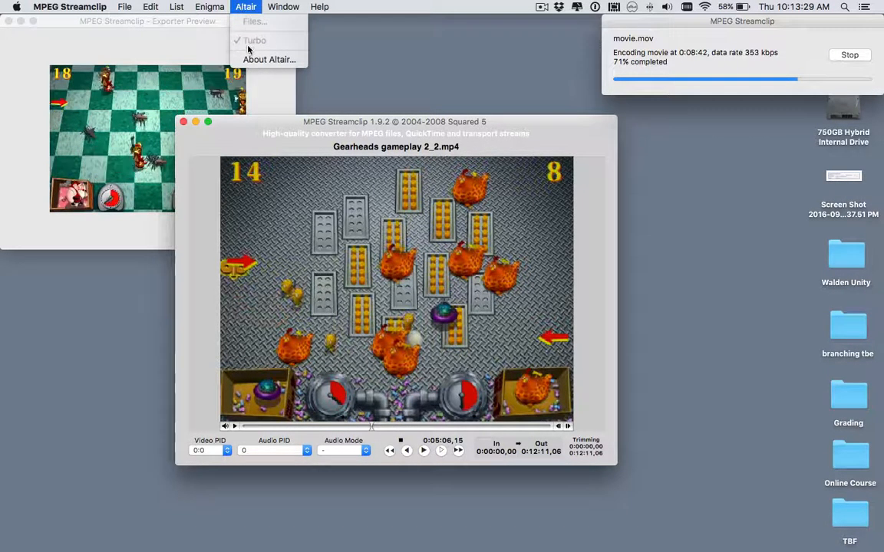
{"action": "left_click", "coordinate": [267, 60]}
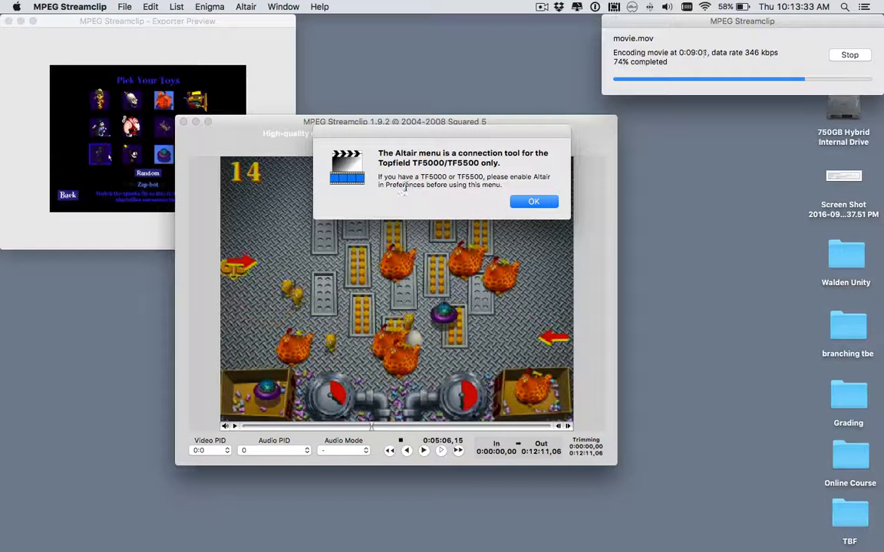
{"action": "left_click", "coordinate": [526, 202]}
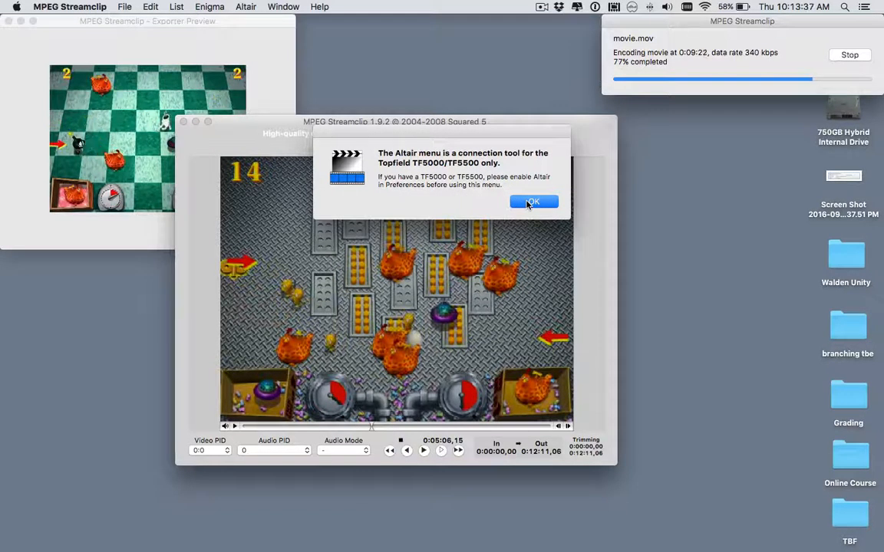
{"action": "left_click", "coordinate": [529, 203]}
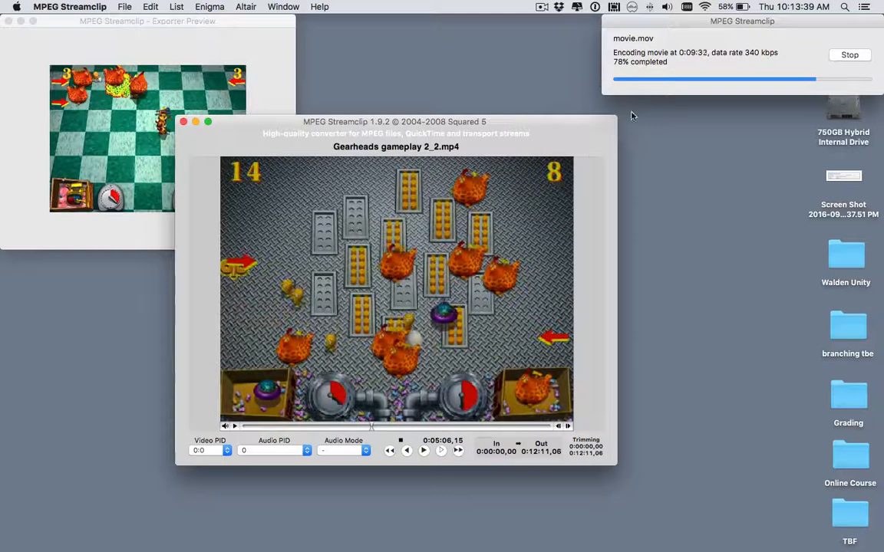
- Switch to Google Chrome and search the web for "altair computer" in a new tab
{"action": "left_click", "coordinate": [92, 537]}
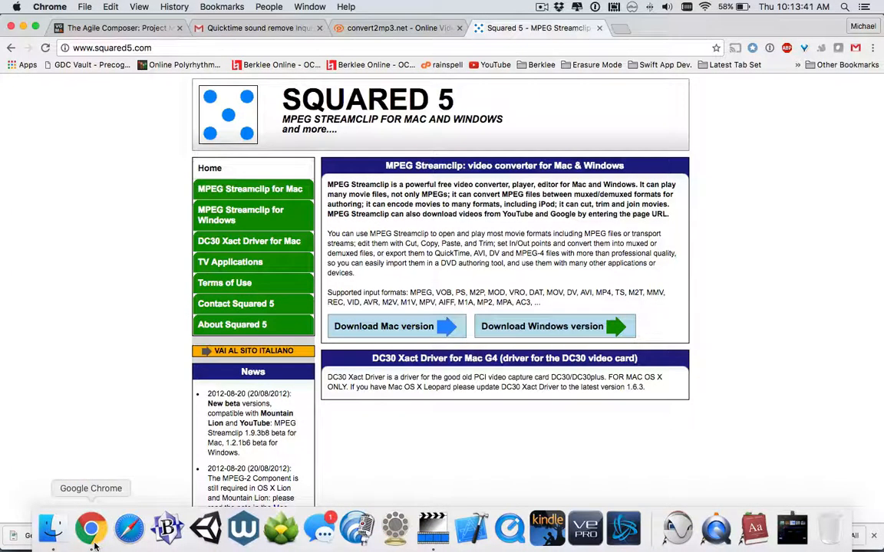
{"action": "key", "text": "super+t"}
{"action": "type", "text": "altai"}
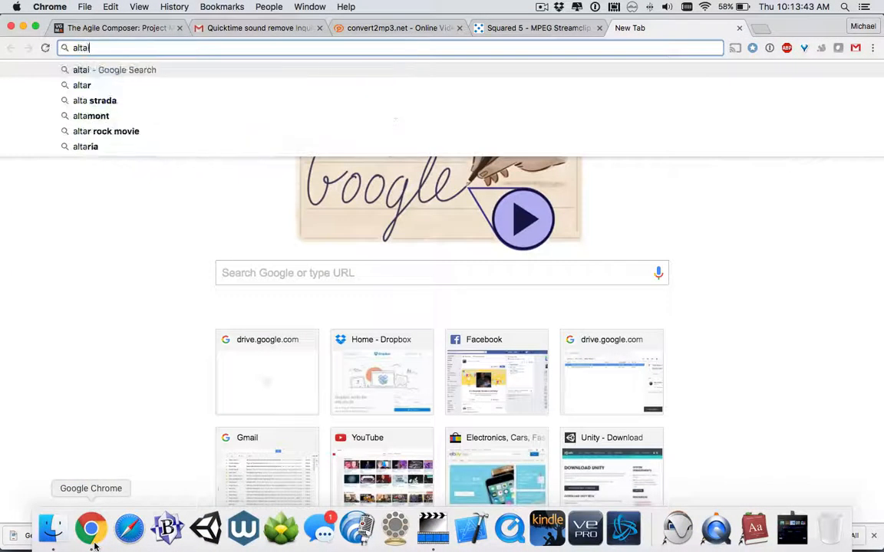
{"action": "type", "text": "r computer"}
{"action": "key", "text": "Return"}
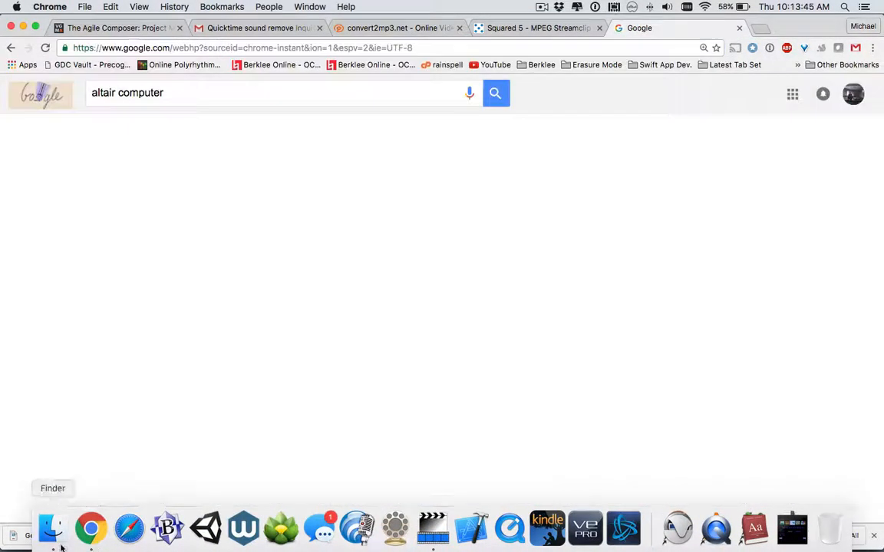
- Browse the image results for the Altair computer and hide the browser
{"action": "scroll", "coordinate": [197, 201], "scroll_direction": "down", "scroll_amount": 2}
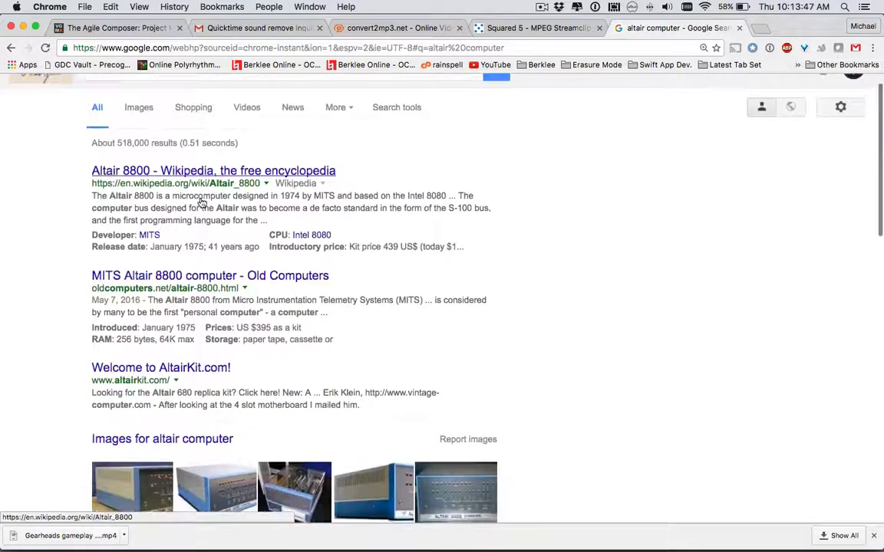
{"action": "scroll", "coordinate": [201, 202], "scroll_direction": "down", "scroll_amount": 2}
{"action": "left_click", "coordinate": [372, 397]}
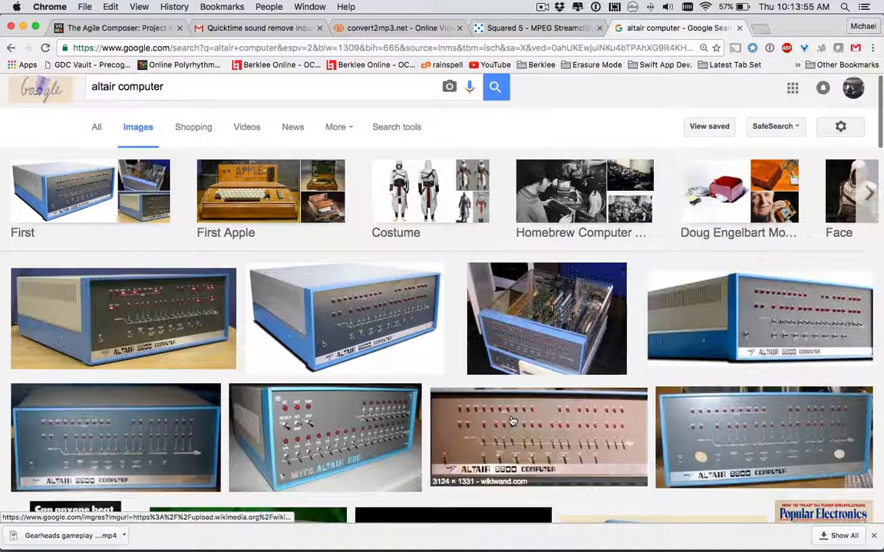
{"action": "scroll", "coordinate": [512, 420], "scroll_direction": "down", "scroll_amount": 8}
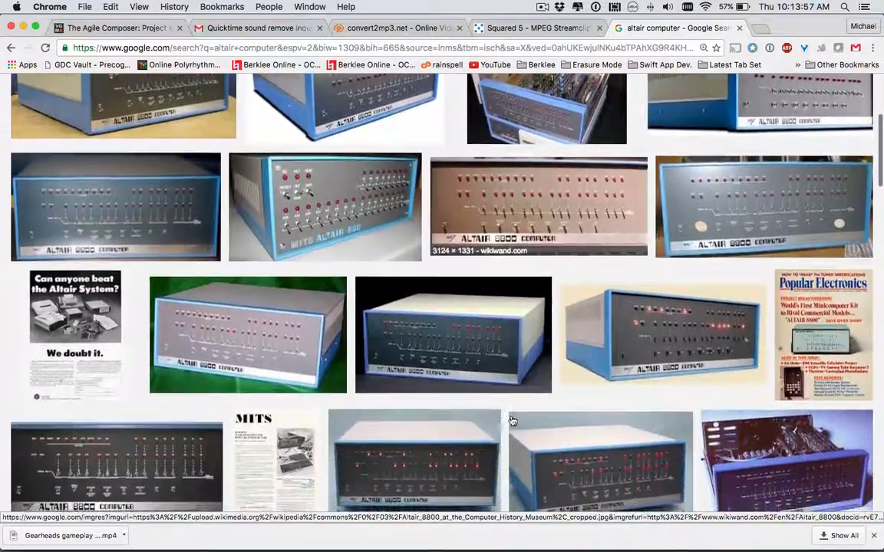
{"action": "scroll", "coordinate": [512, 421], "scroll_direction": "down", "scroll_amount": 4}
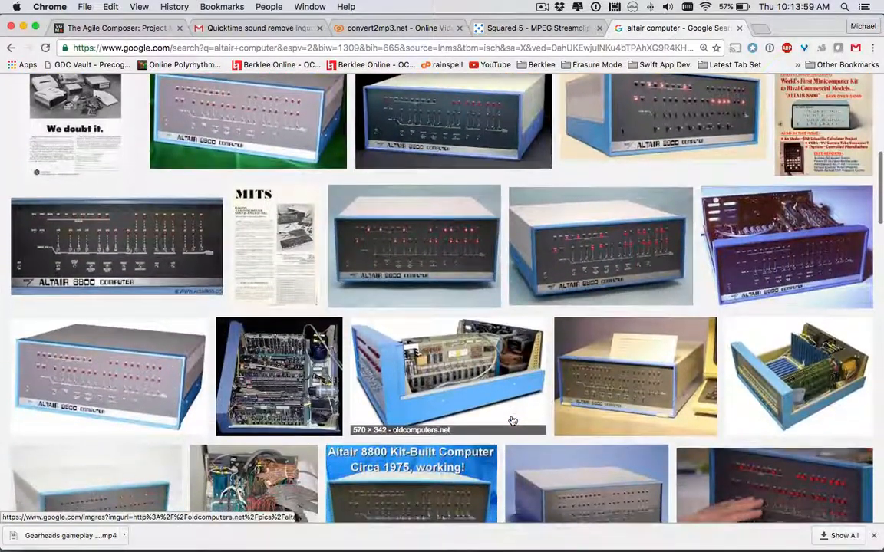
{"action": "key", "text": "super+h"}
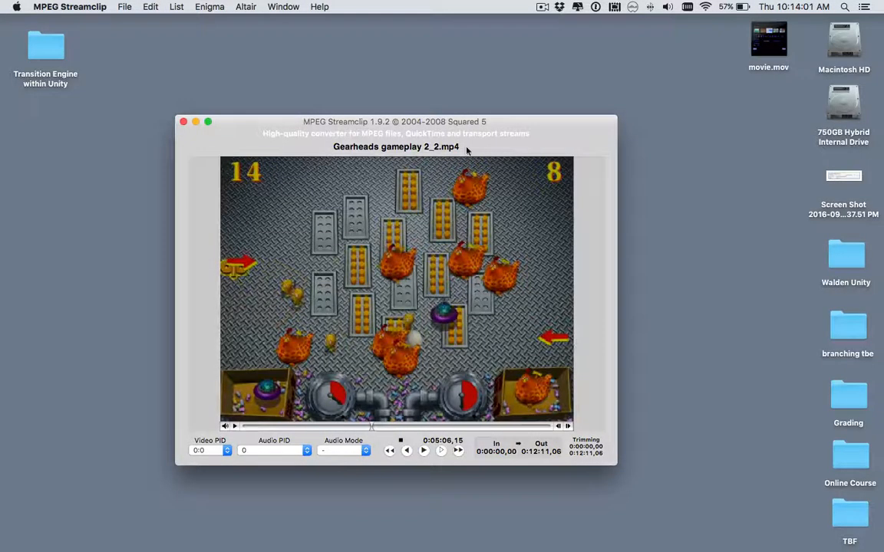
- Clear the MPEG Streamclip window out of the way and open the exported movie.mov from the Desktop in QuickTime Player 7
{"action": "left_click_drag", "start_coordinate": [427, 123], "coordinate": [374, 55]}
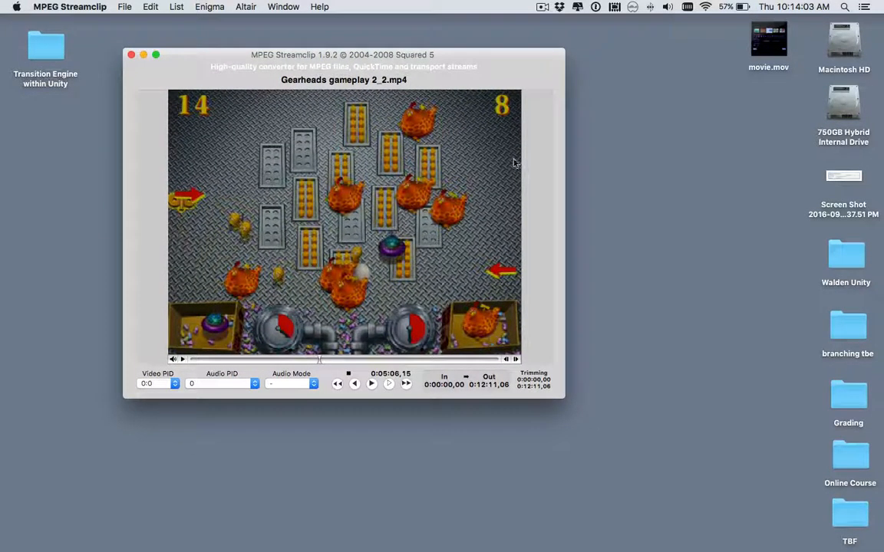
{"action": "left_click", "coordinate": [673, 187]}
{"action": "left_click", "coordinate": [535, 217]}
{"action": "key", "text": "super+h"}
{"action": "double_click", "coordinate": [768, 40]}
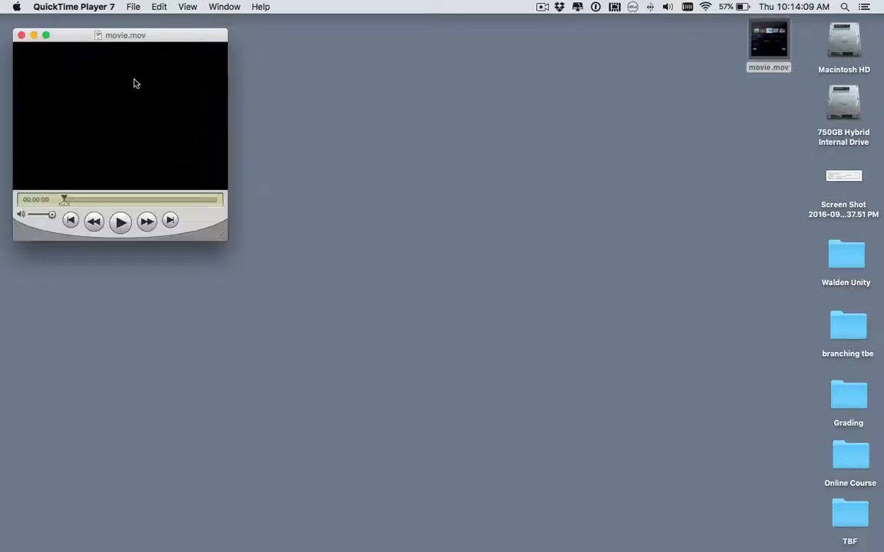
- Play movie.mov from about the seven-minute mark and check its tracks in the movie properties, closing them again
{"action": "left_click_drag", "start_coordinate": [123, 39], "coordinate": [257, 110]}
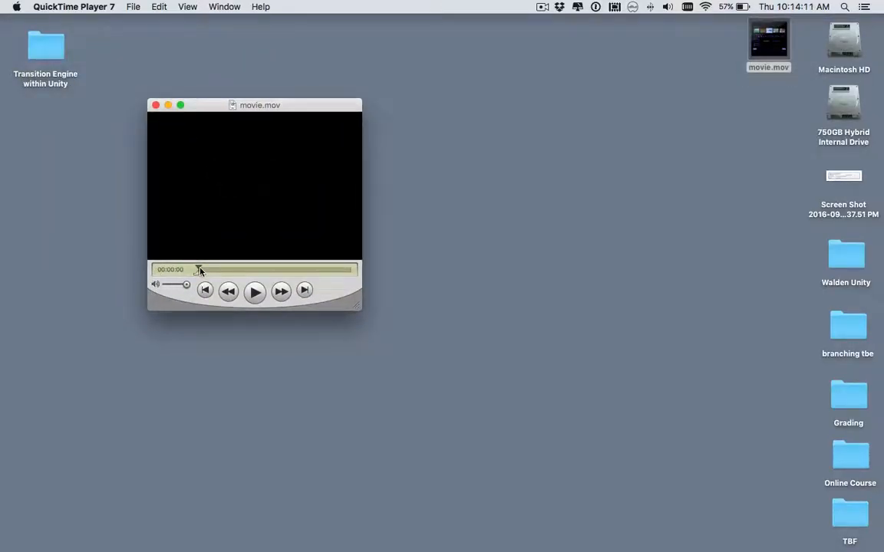
{"action": "left_click_drag", "start_coordinate": [200, 270], "coordinate": [285, 271]}
{"action": "left_click", "coordinate": [257, 293]}
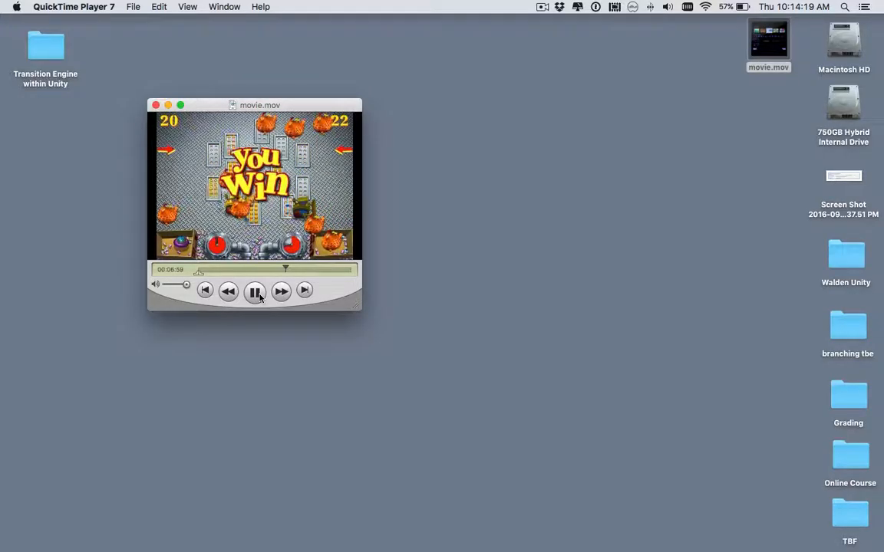
{"action": "key", "text": "super+j"}
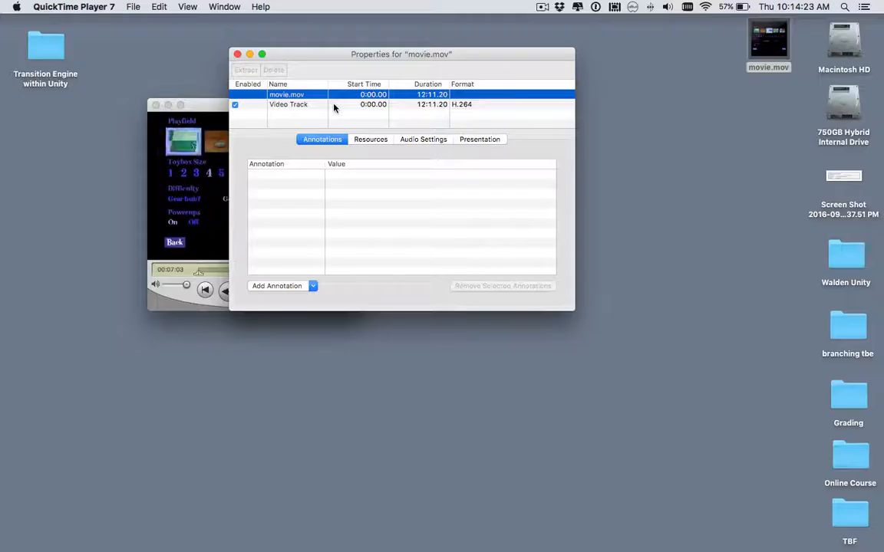
{"action": "left_click", "coordinate": [238, 55]}
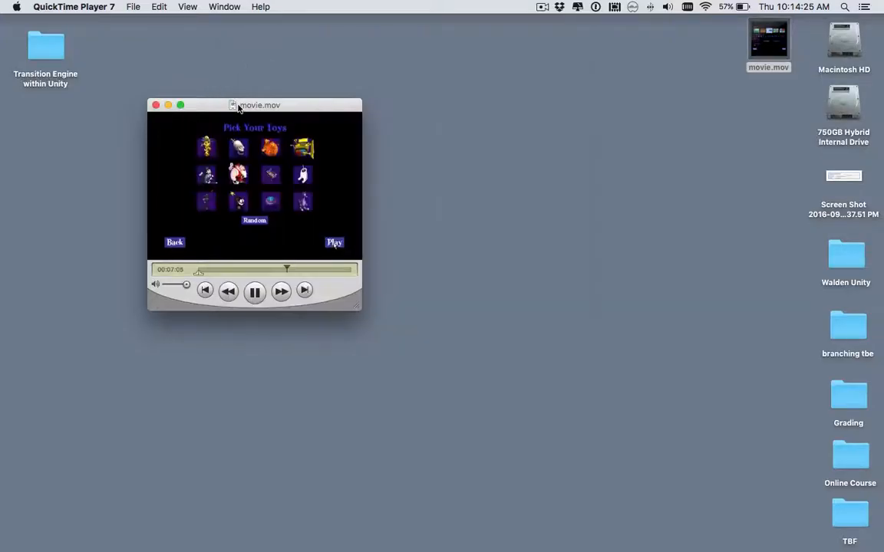